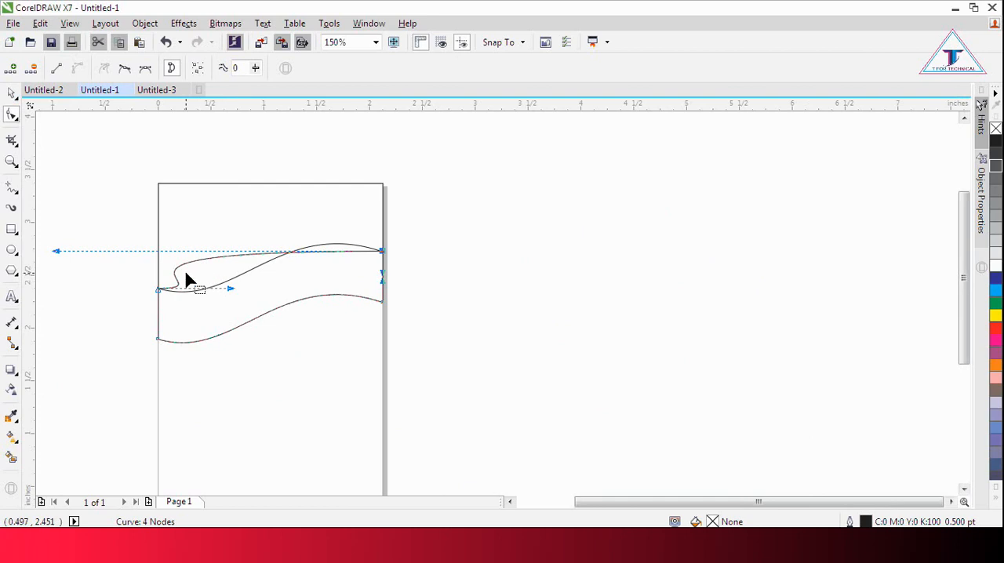
# Step: Adjust the curve handles of the wavy band's upper edge until it follows the lower wave edge of the header shape above it
pyautogui.moveTo(63, 254); pyautogui.dragTo(301, 226)
pyautogui.moveTo(228, 290); pyautogui.dragTo(219, 307)
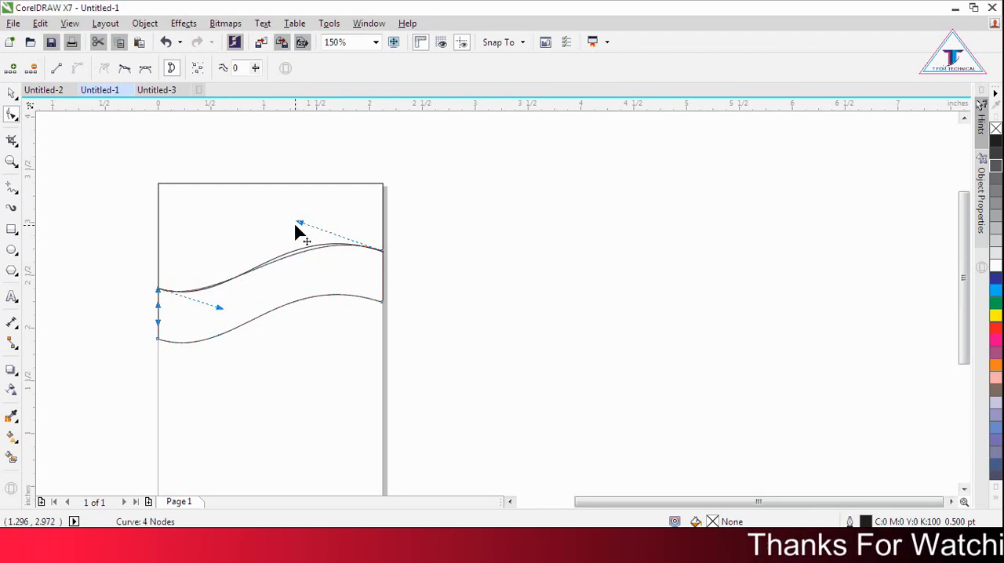
pyautogui.moveTo(299, 225); pyautogui.dragTo(296, 215)
pyautogui.scroll(2, 259, 267)
pyautogui.moveTo(202, 342); pyautogui.dragTo(207, 348)
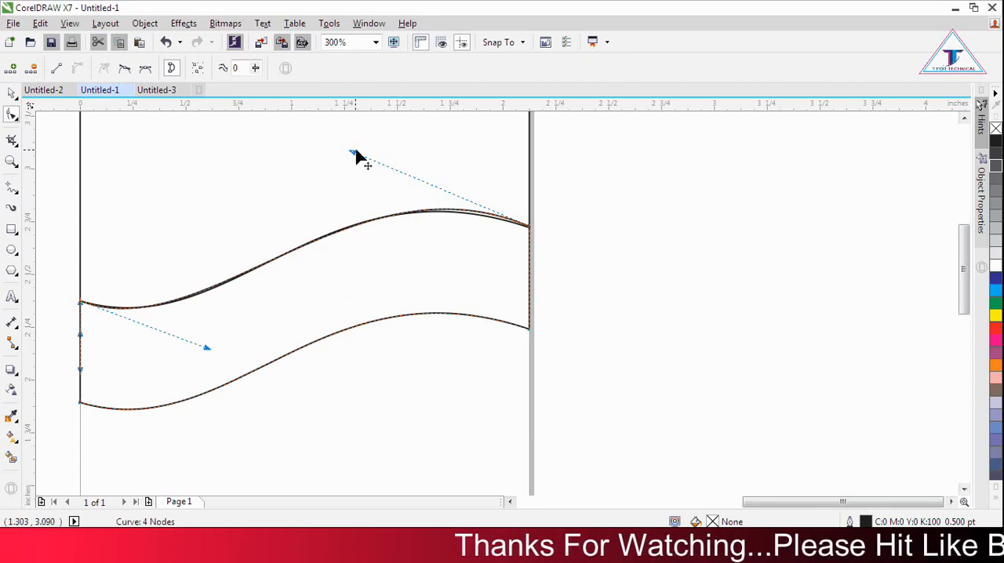
pyautogui.moveTo(353, 156); pyautogui.dragTo(320, 160)
pyautogui.moveTo(202, 346); pyautogui.dragTo(212, 349)
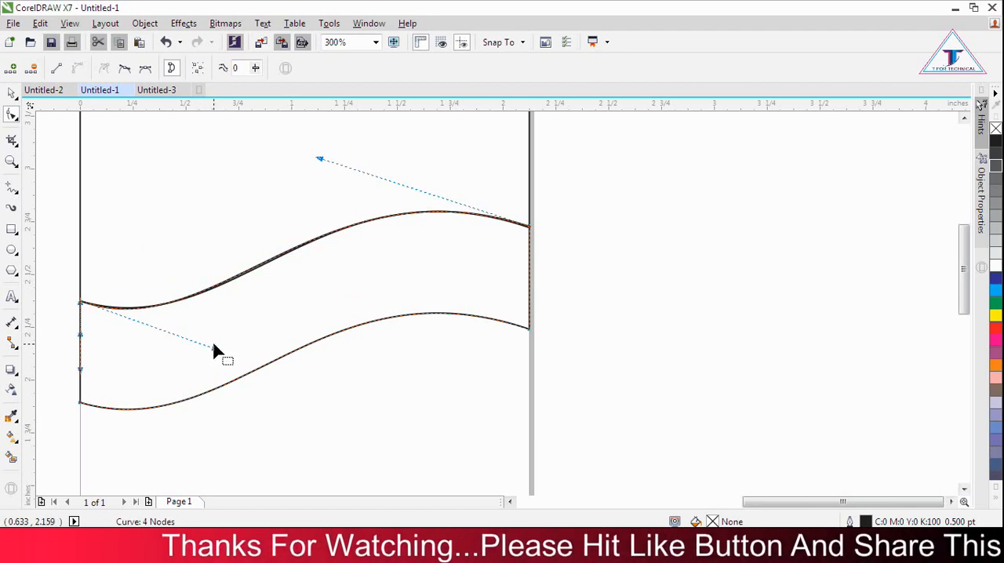
# Step: Move the wavy band straight down, leaving a gap below the header shape's wave edge
pyautogui.scroll(-2, 587, 255)
pyautogui.click(11, 95)
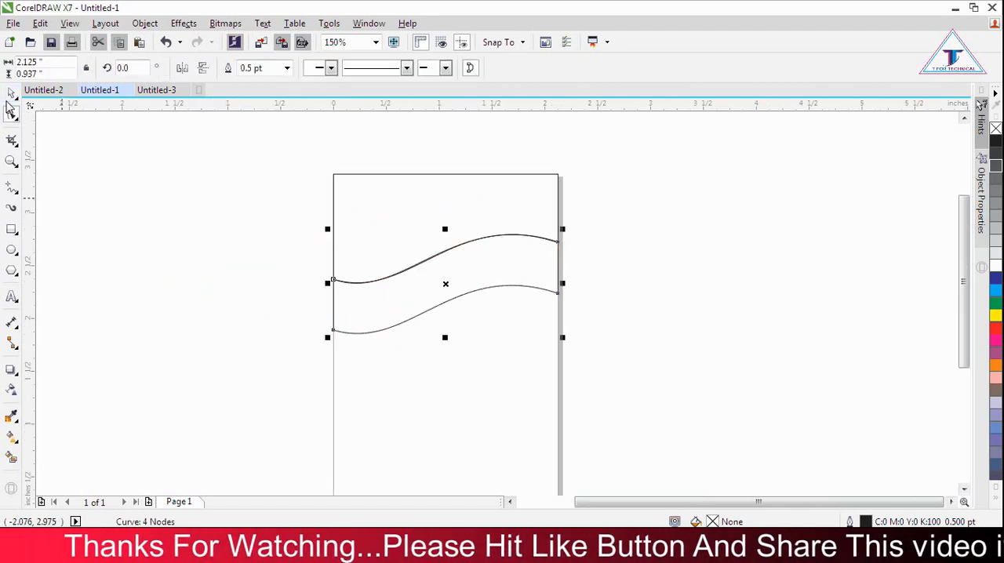
pyautogui.moveTo(445, 291); pyautogui.dragTo(444, 320)
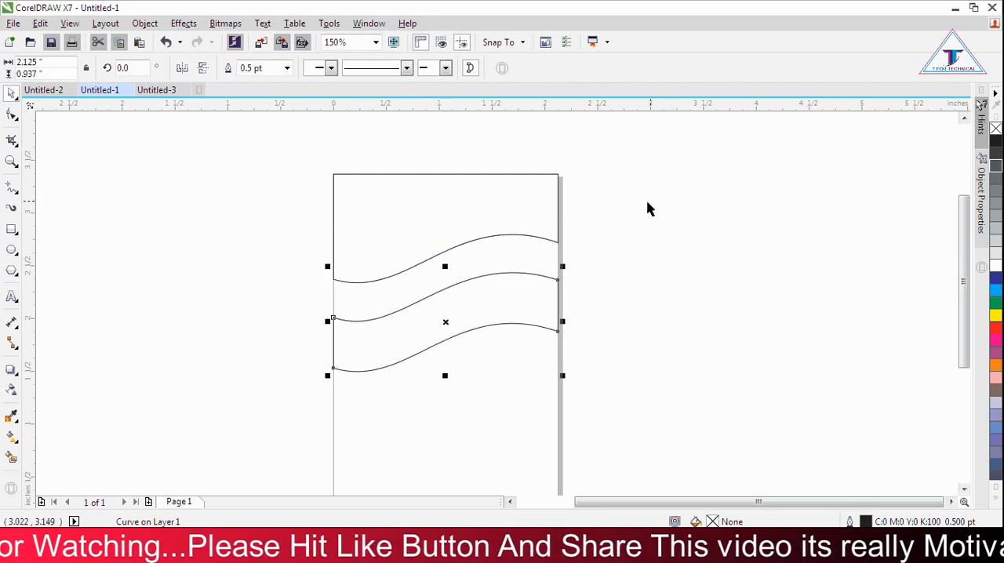
# Step: Give the header shape a fountain fill with the start colour set to C82 M51 Y0 K0
pyautogui.click(496, 215)
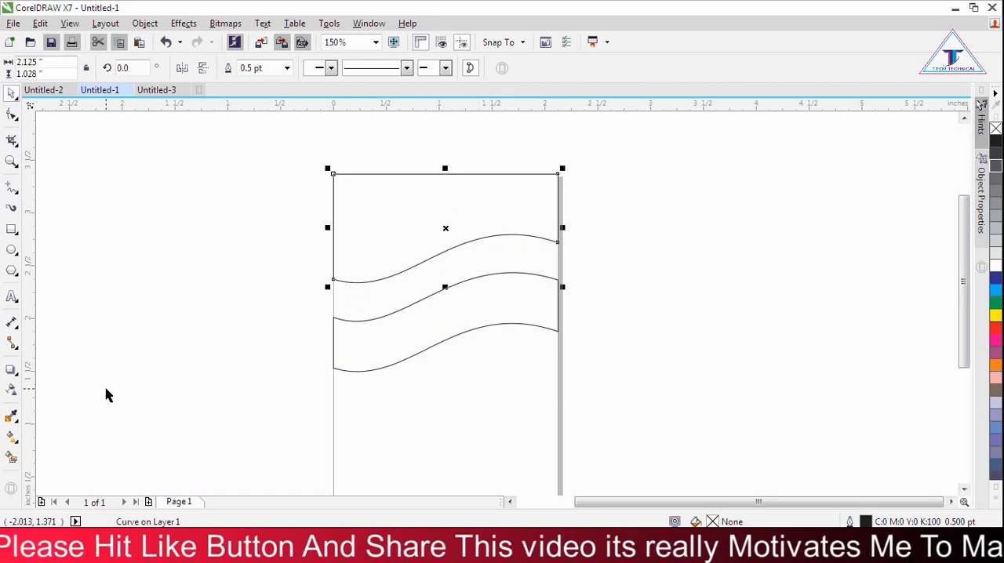
pyautogui.click(16, 442)
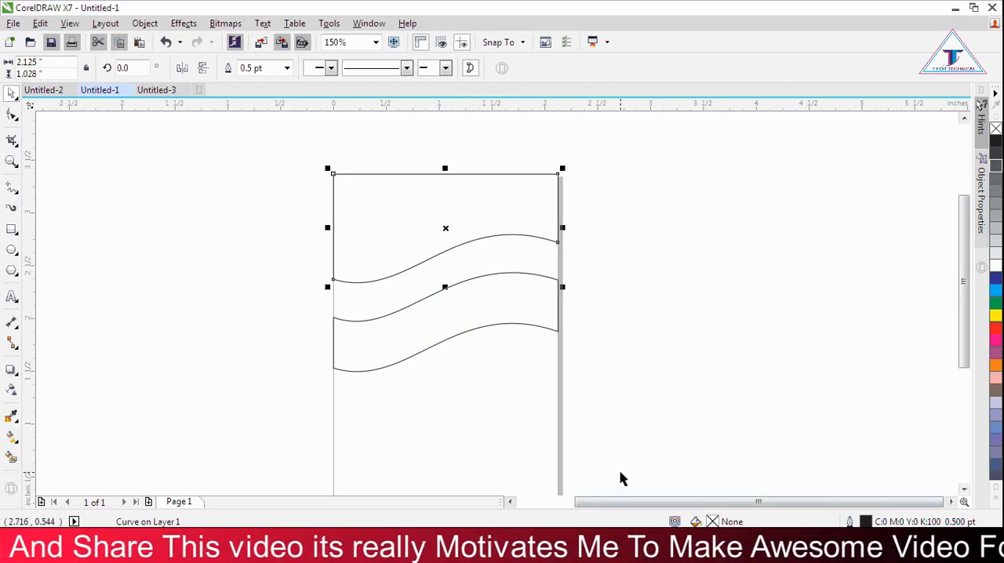
pyautogui.press('F11')
pyautogui.moveTo(594, 319); pyautogui.dragTo(591, 145)
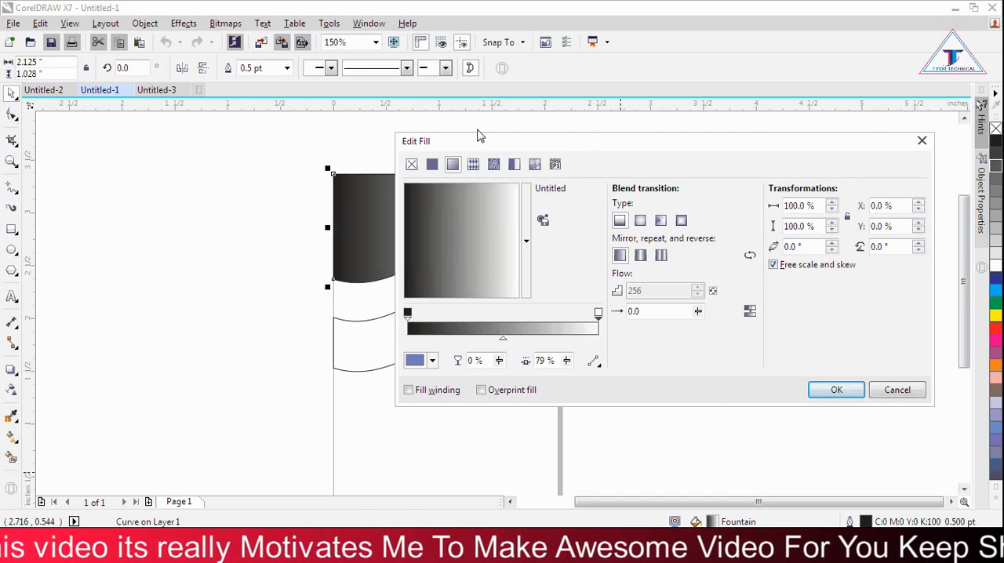
pyautogui.click(407, 314)
pyautogui.click(418, 363)
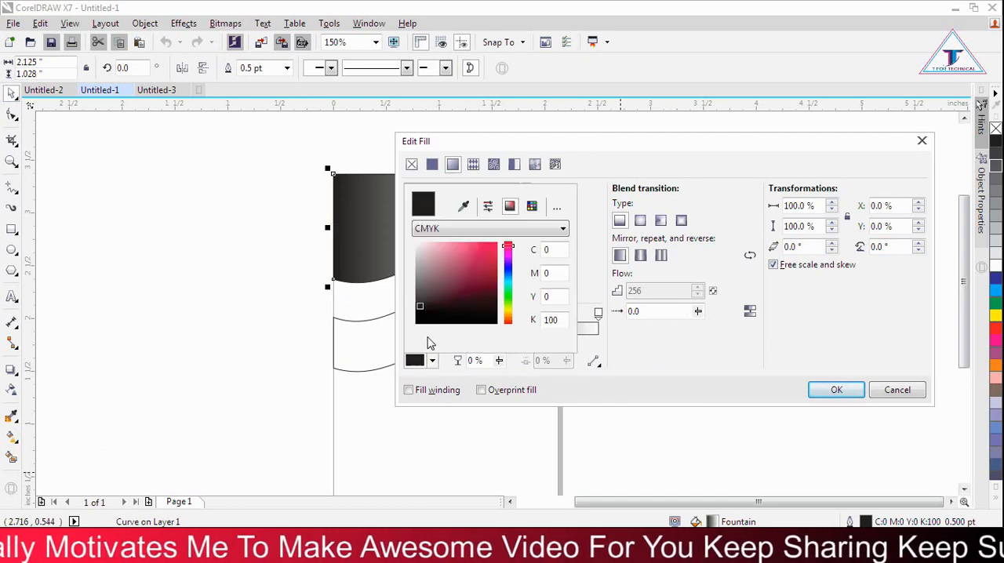
pyautogui.click(507, 277)
pyautogui.click(479, 263)
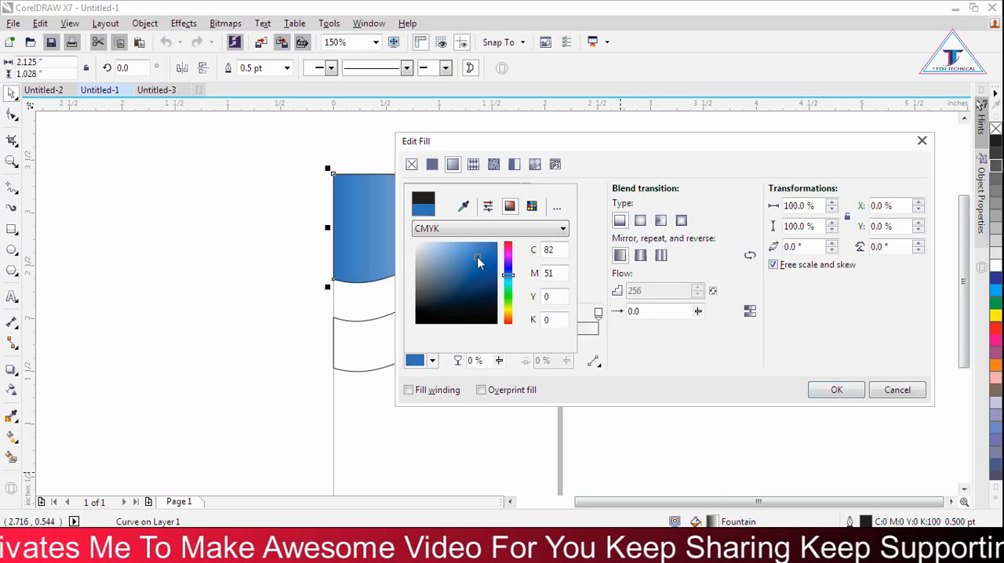
pyautogui.click(648, 339)
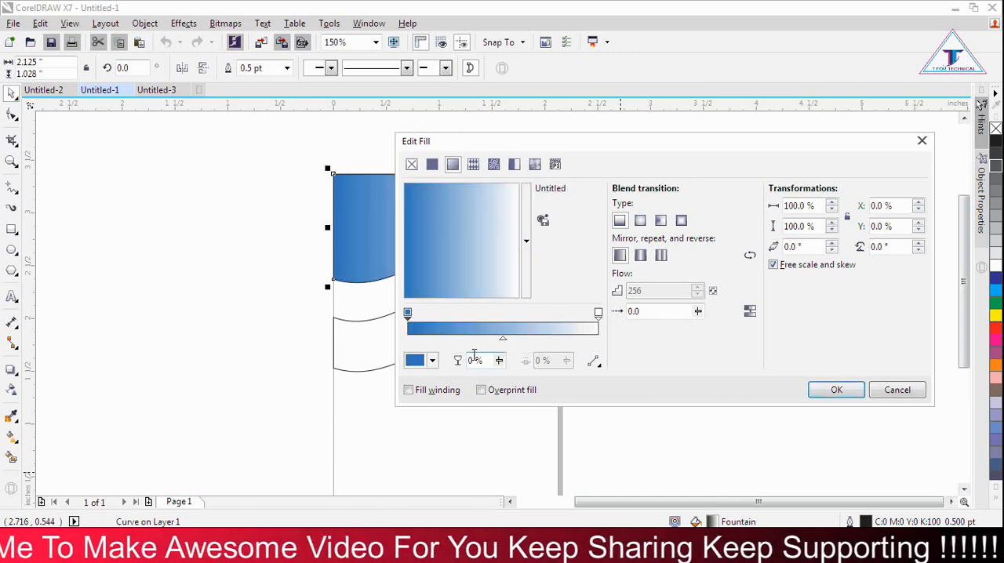
# Step: Add a colour stop at 40% in the header shape's gradient and set it to C89 M75 Y0 K0
pyautogui.doubleClick(486, 325)
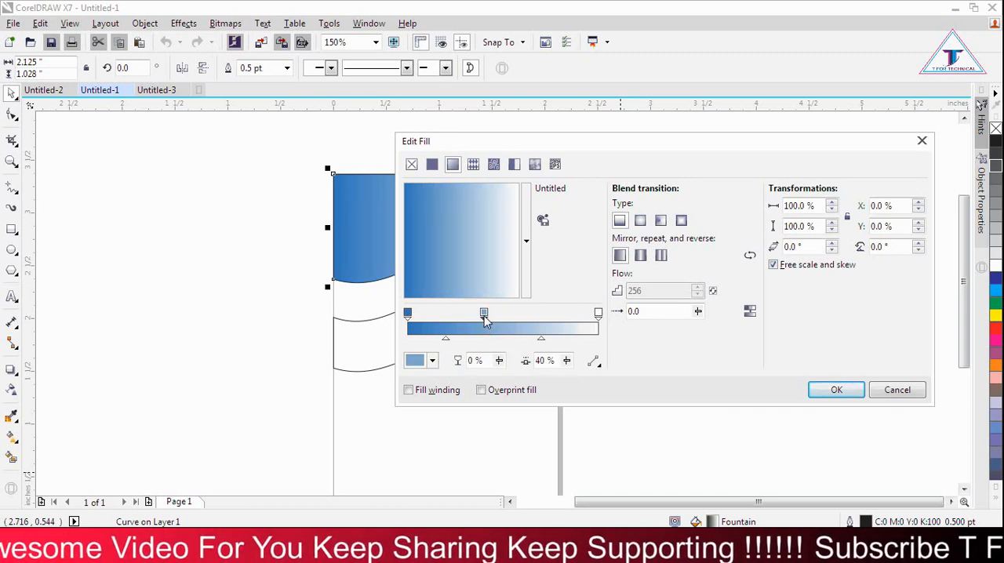
pyautogui.click(422, 360)
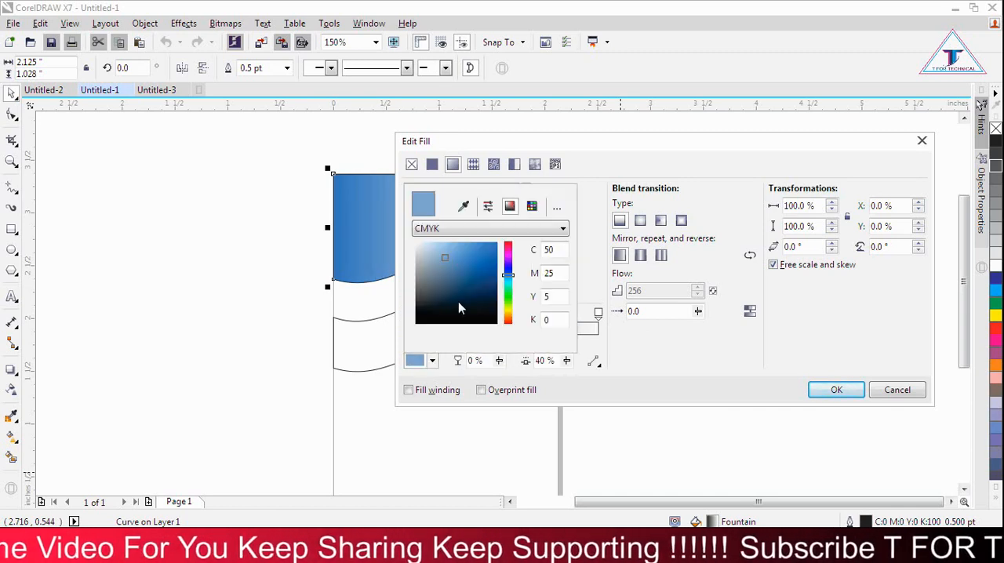
pyautogui.click(508, 271)
pyautogui.click(486, 269)
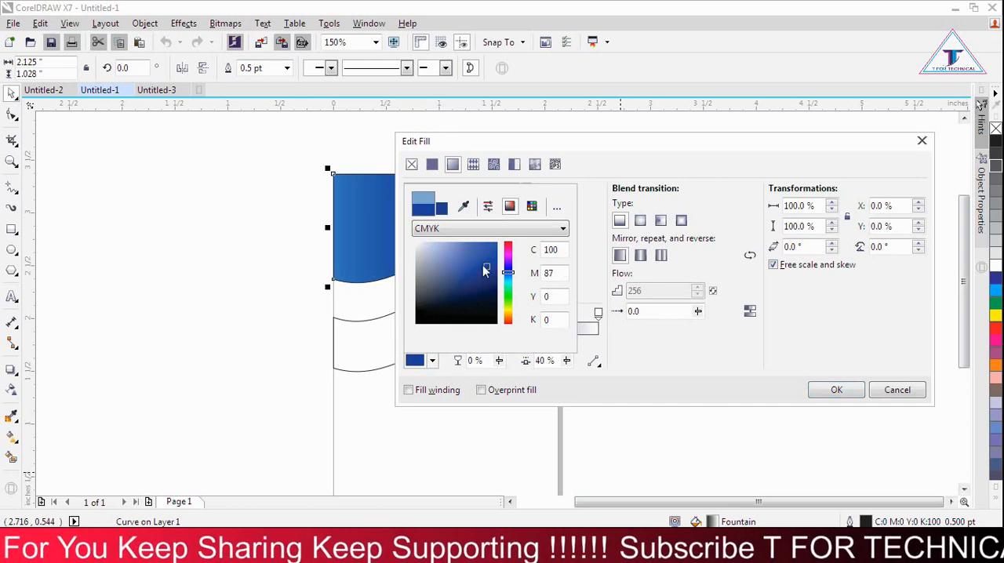
pyautogui.click(481, 256)
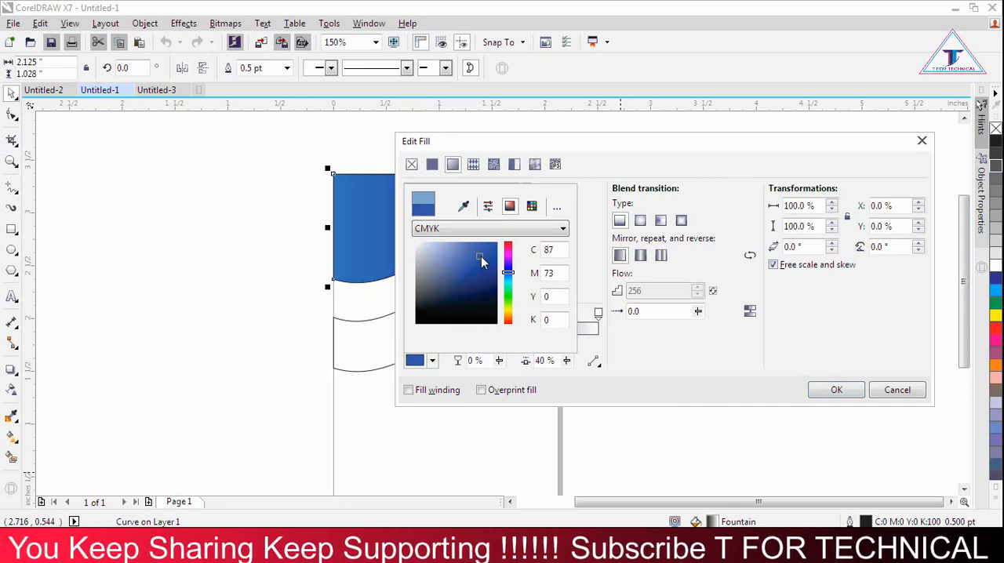
pyautogui.click(616, 339)
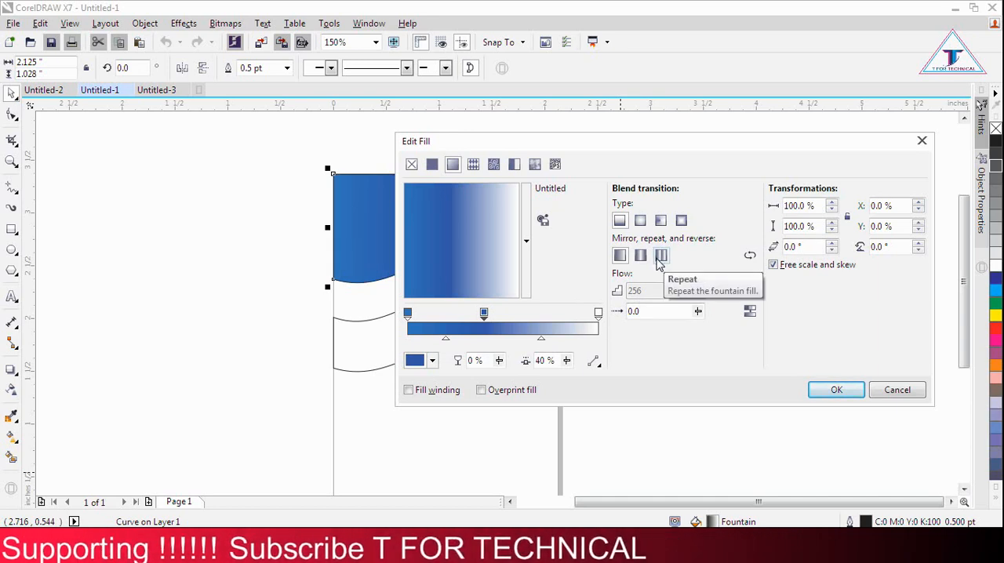
# Step: Set the header shape's gradient to repeat and change it to an elliptical fountain fill
pyautogui.click(661, 258)
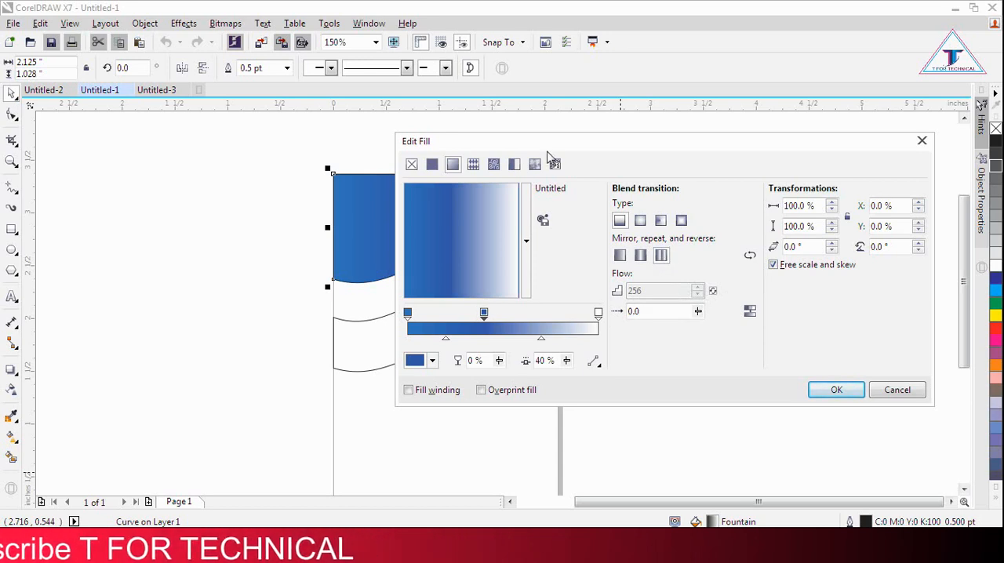
pyautogui.moveTo(553, 149); pyautogui.dragTo(693, 131)
pyautogui.moveTo(625, 293)
pyautogui.mouseDown()
pyautogui.moveTo(634, 296)
pyautogui.moveTo(624, 293)
pyautogui.mouseUp()
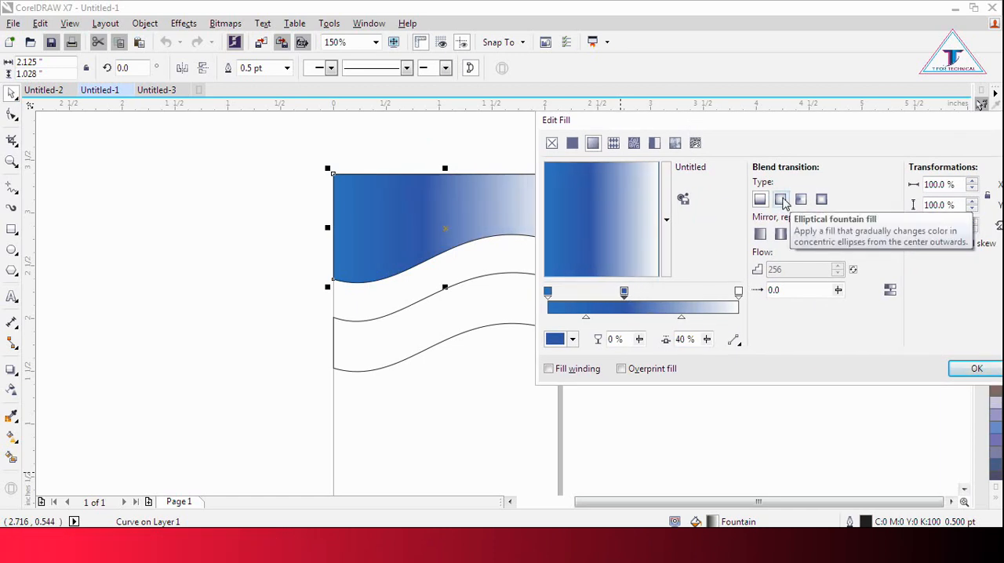
pyautogui.click(782, 200)
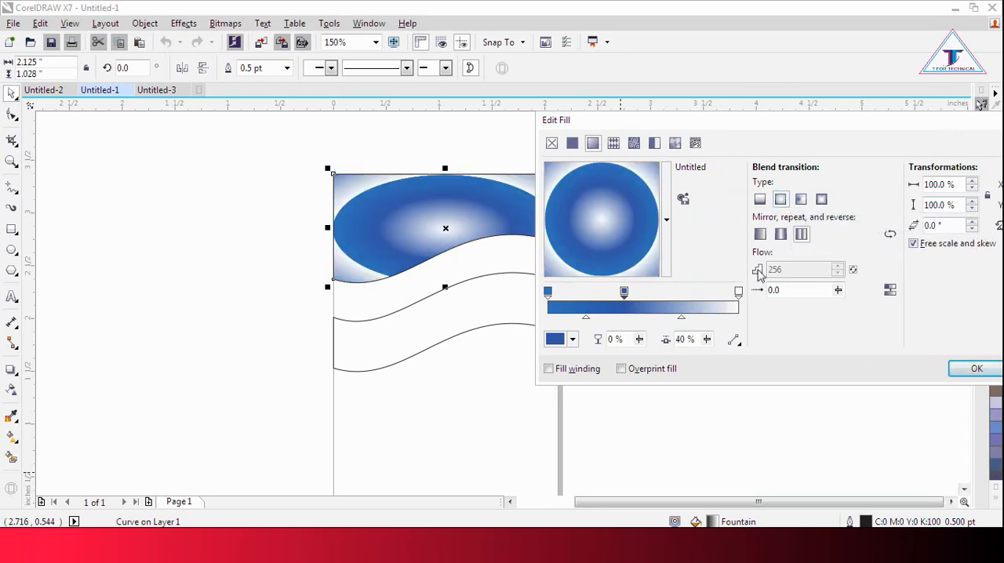
# Step: Set the header gradient to 225% height, 3° skew, X 31%, Y 102% and middle stop 54%, and remove the shape's outline
pyautogui.moveTo(593, 238); pyautogui.dragTo(648, 151)
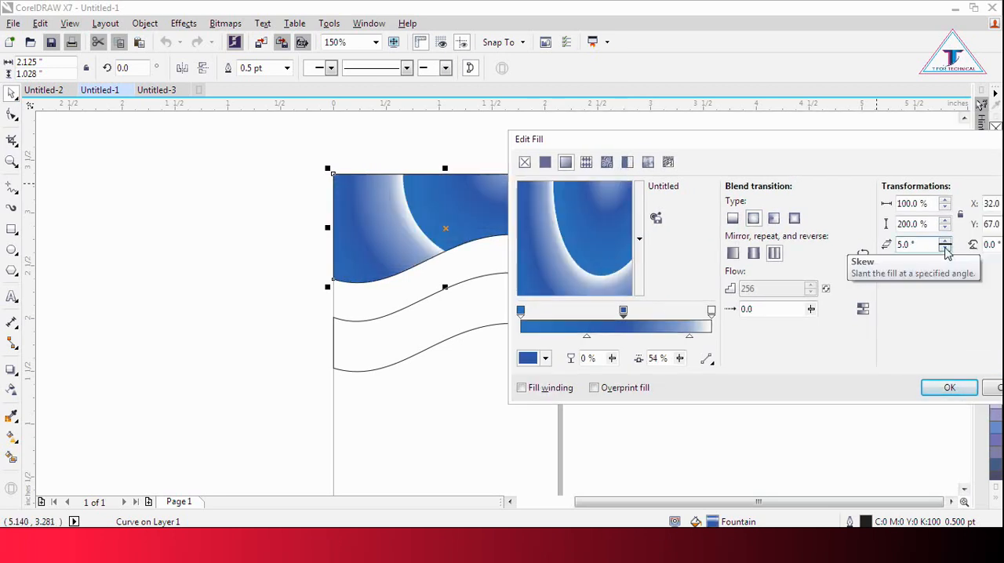
pyautogui.click(945, 243)
pyautogui.click(946, 243)
pyautogui.click(947, 221)
pyautogui.moveTo(948, 223); pyautogui.dragTo(948, 223)
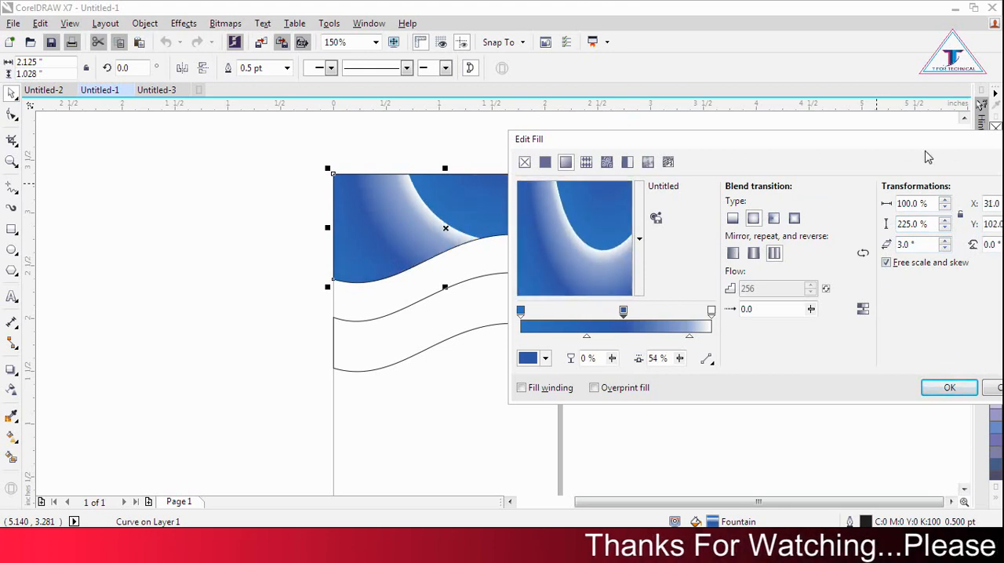
pyautogui.moveTo(936, 140); pyautogui.dragTo(626, 154)
pyautogui.click(639, 405)
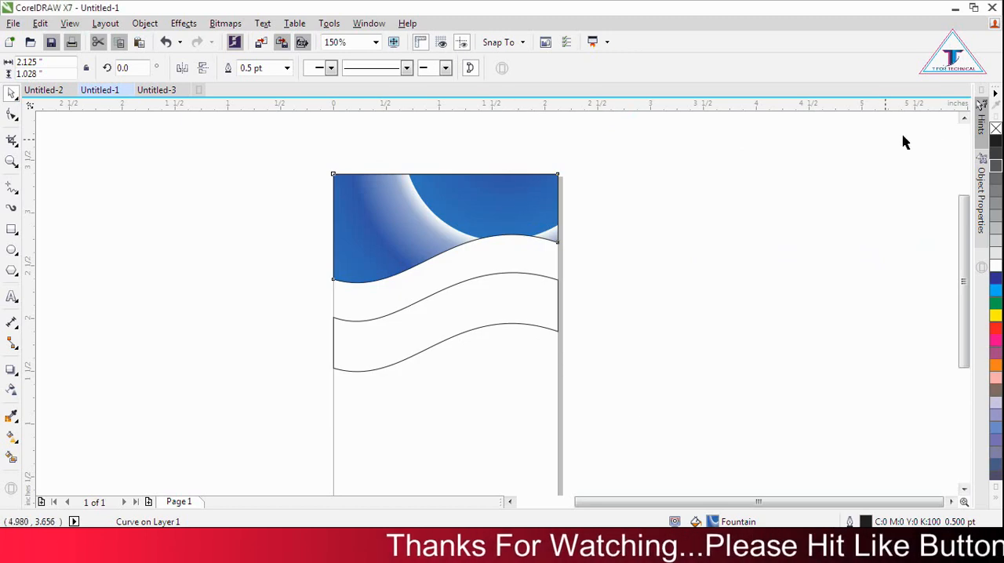
pyautogui.rightClick(995, 130)
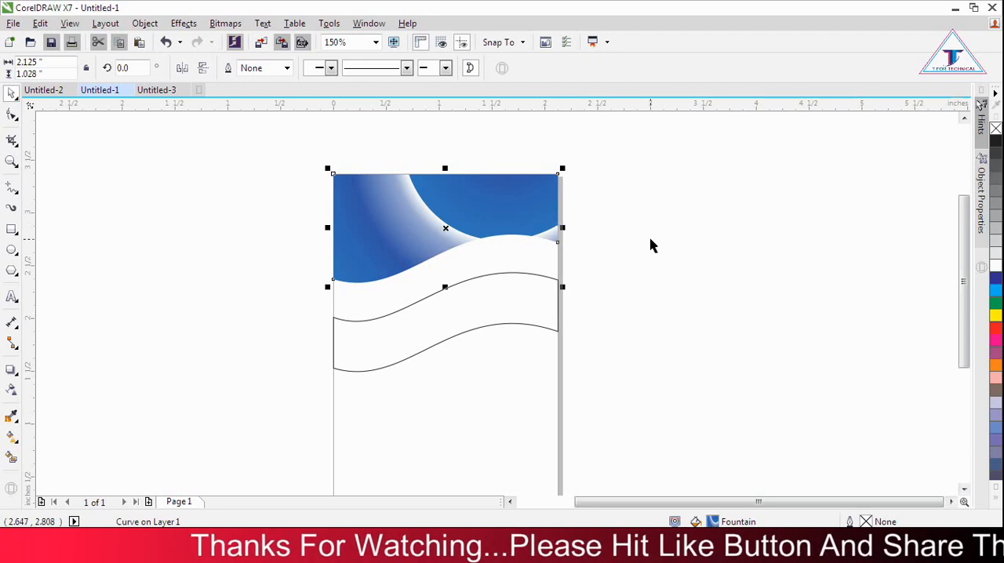
# Step: Give the wavy band a fountain fill, sampling the header's blue for the start colour and darkening it to C97 M76 Y7 K0
pyautogui.moveTo(687, 510); pyautogui.dragTo(657, 506)
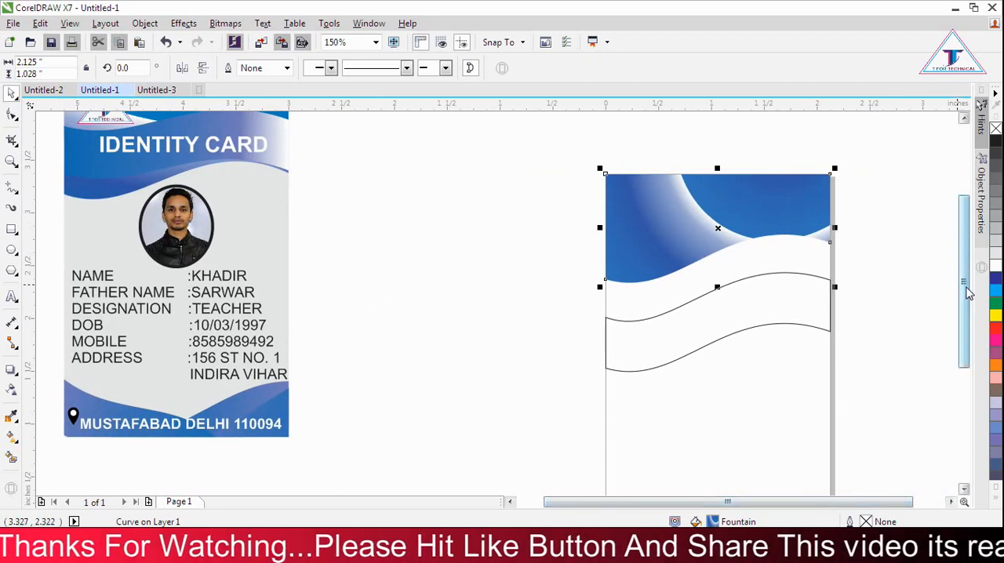
pyautogui.moveTo(966, 288); pyautogui.dragTo(965, 274)
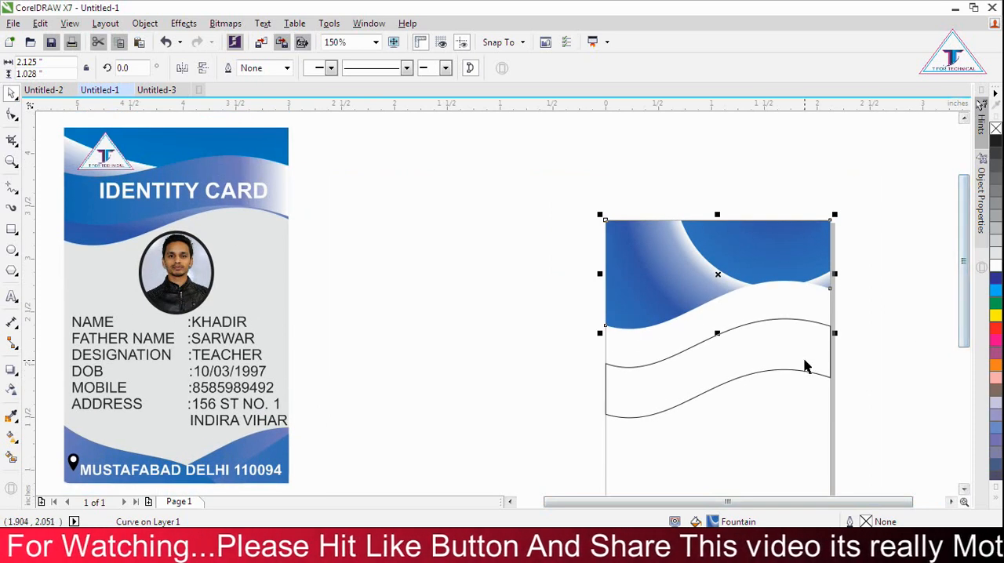
pyautogui.moveTo(563, 502); pyautogui.dragTo(553, 502)
pyautogui.click(683, 381)
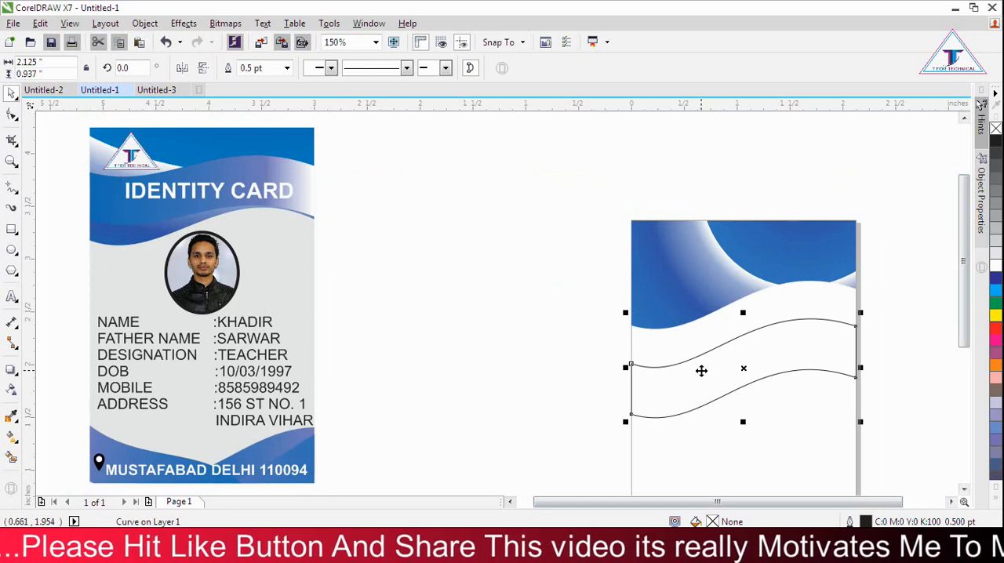
pyautogui.press('F11')
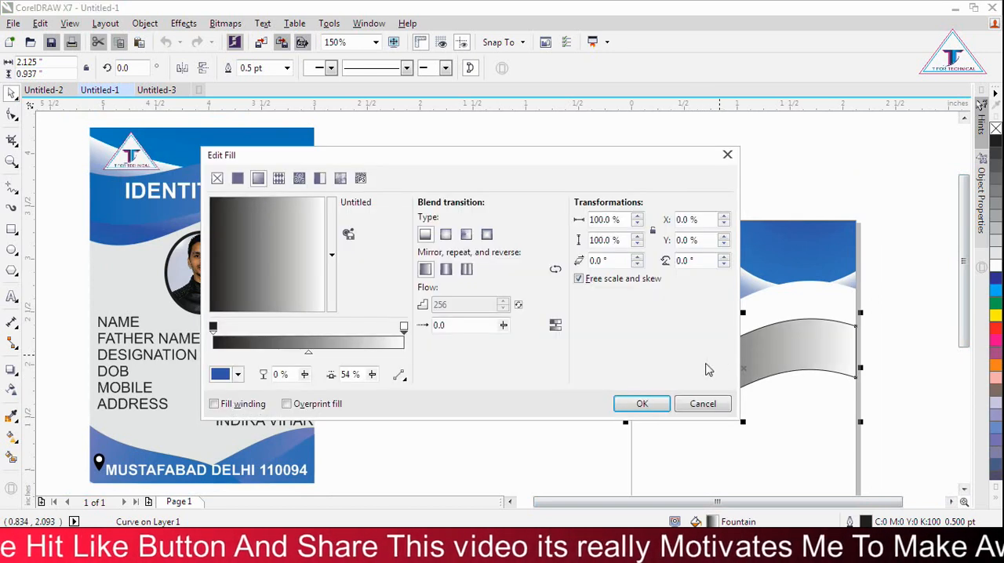
pyautogui.click(213, 328)
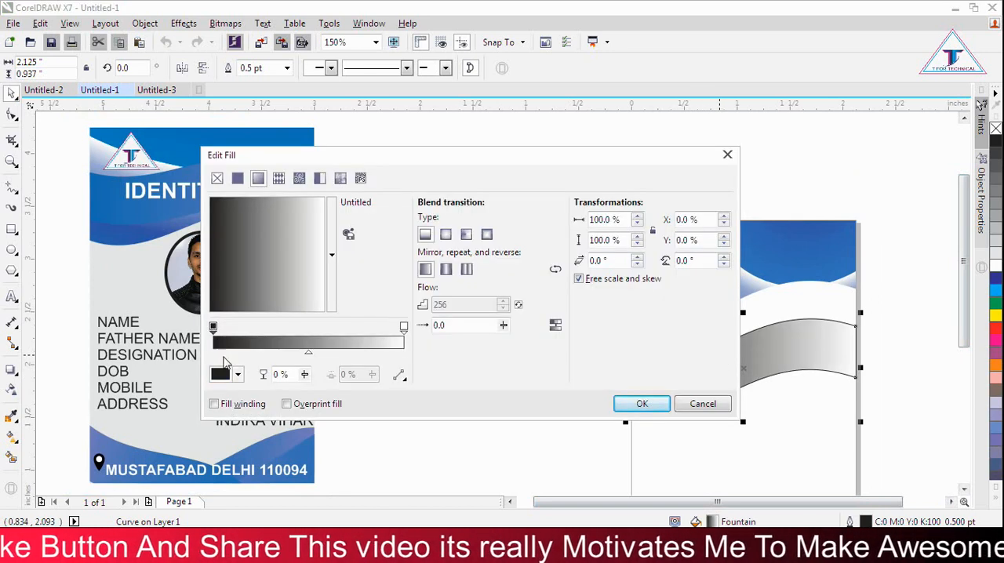
pyautogui.click(223, 374)
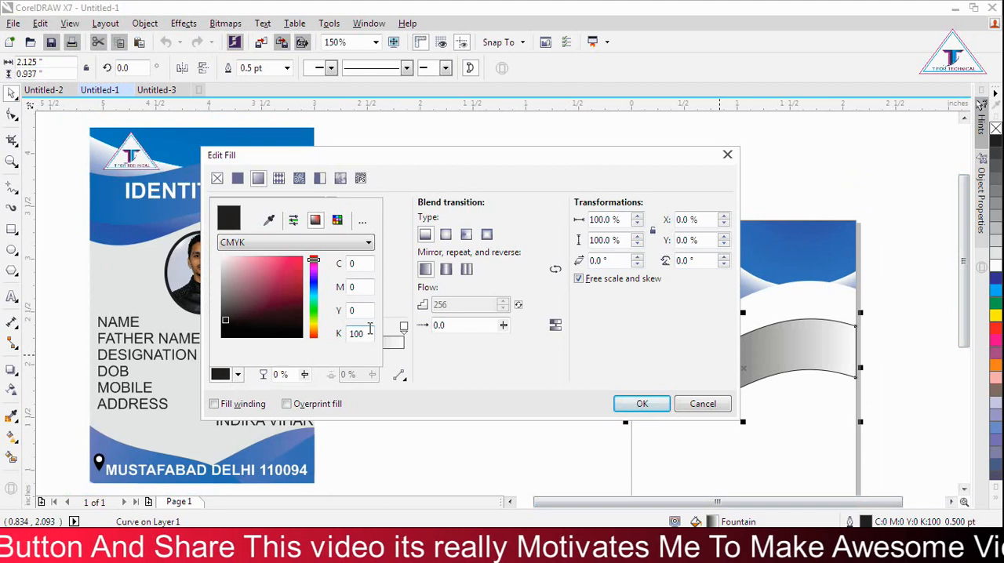
pyautogui.click(269, 221)
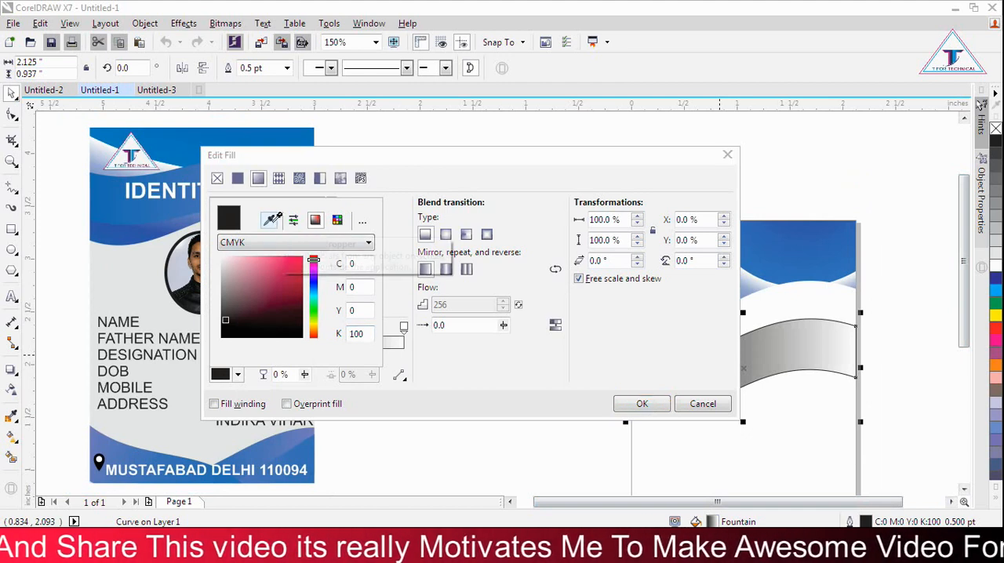
pyautogui.click(779, 246)
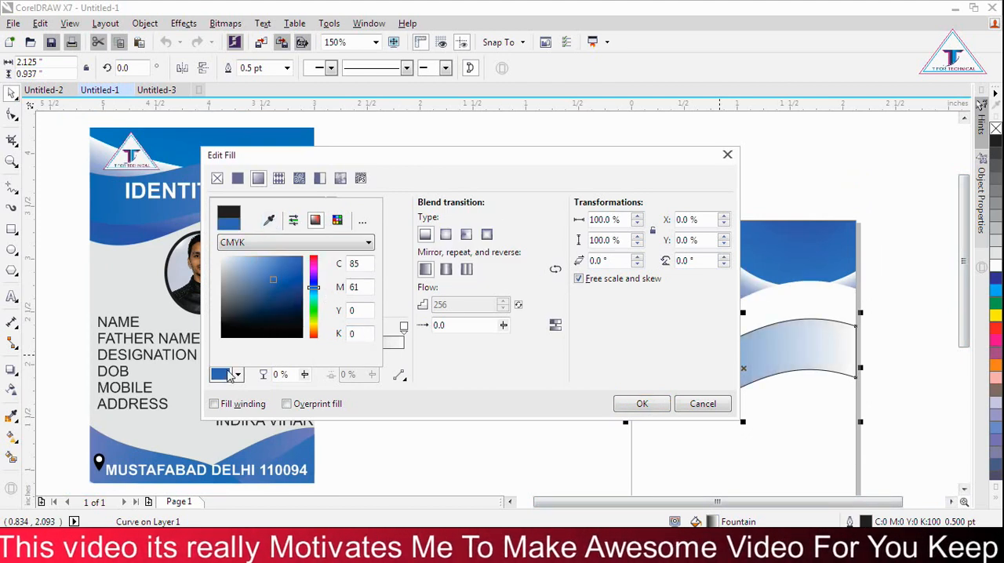
pyautogui.click(280, 291)
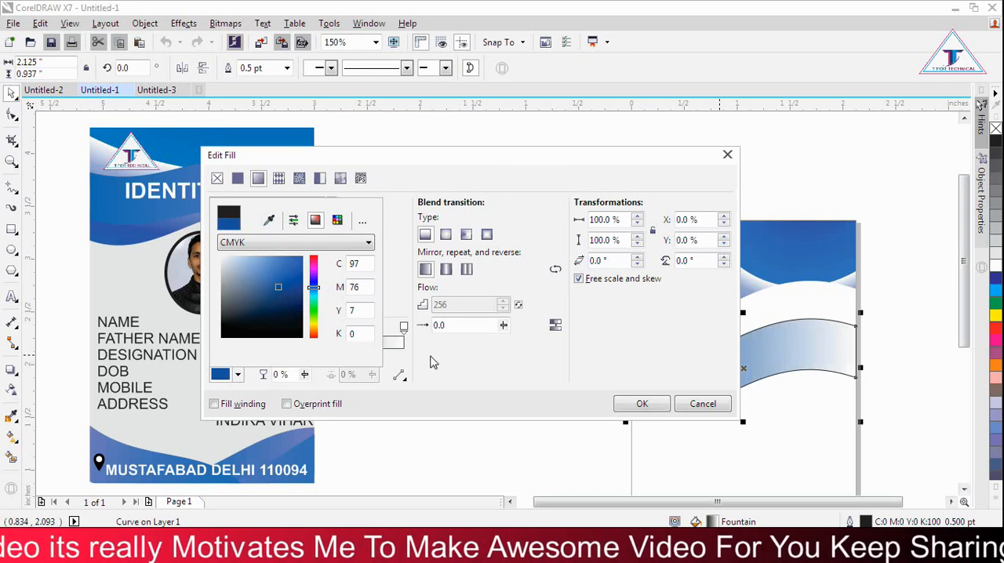
pyautogui.click(398, 366)
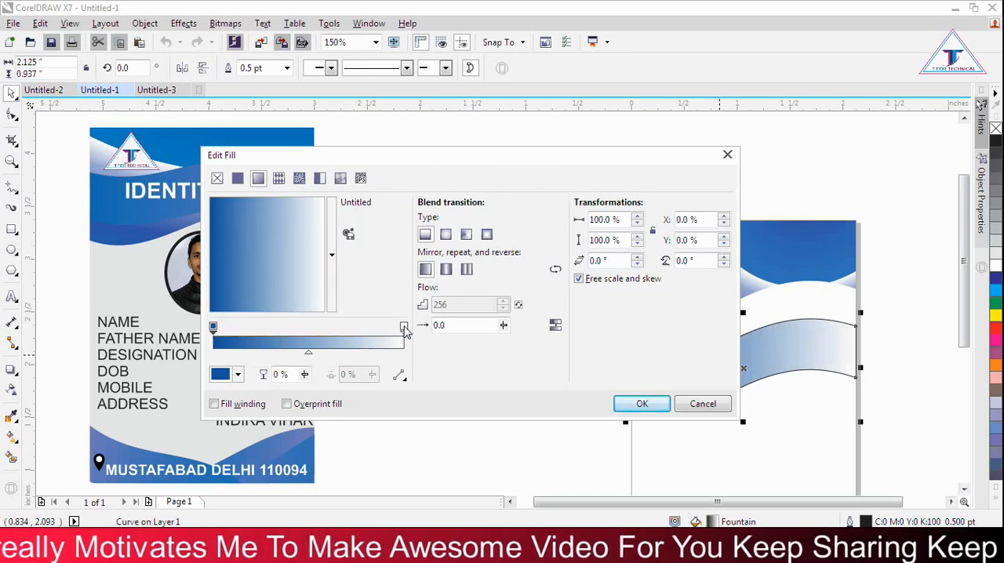
# Step: Add a colour stop at 66% in the wavy band's gradient, set it to C76 M48 Y8 K0, and apply the fill
pyautogui.doubleClick(339, 342)
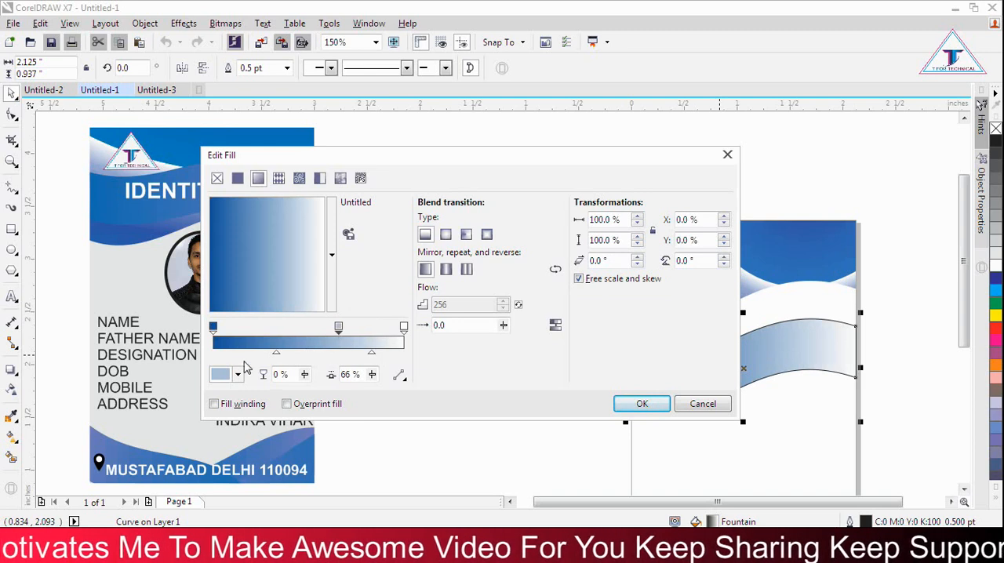
pyautogui.click(221, 376)
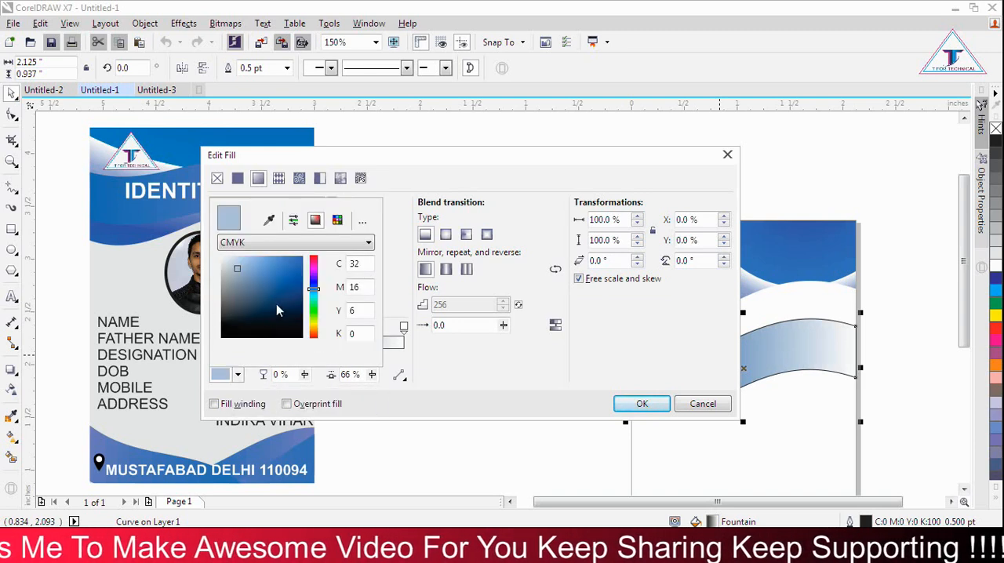
pyautogui.moveTo(261, 273); pyautogui.dragTo(266, 290)
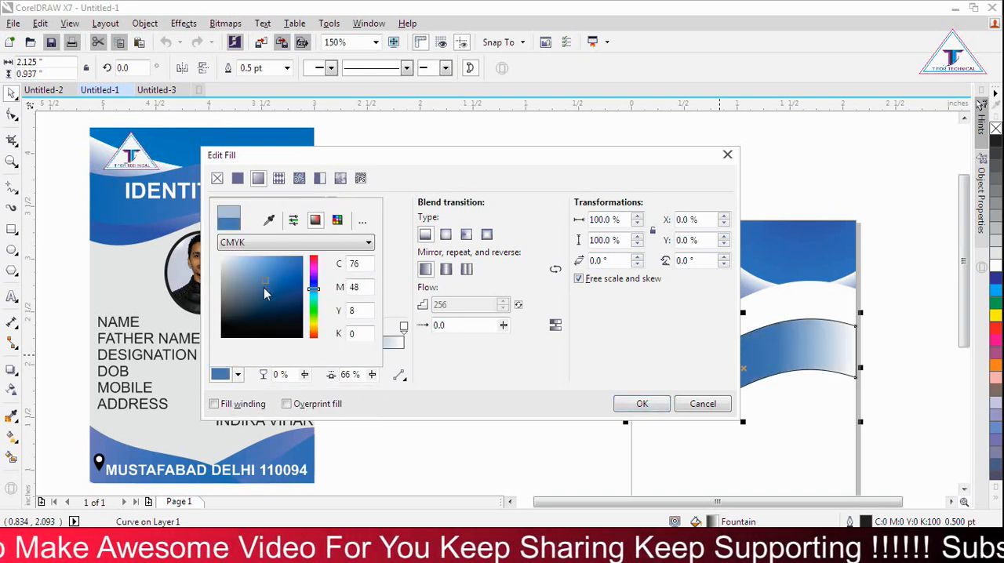
pyautogui.click(445, 359)
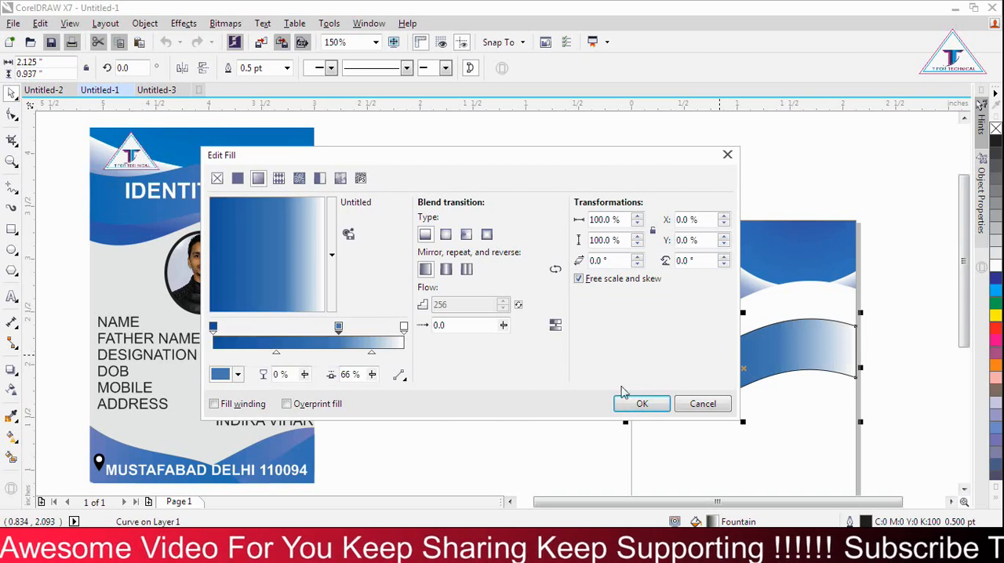
pyautogui.click(642, 405)
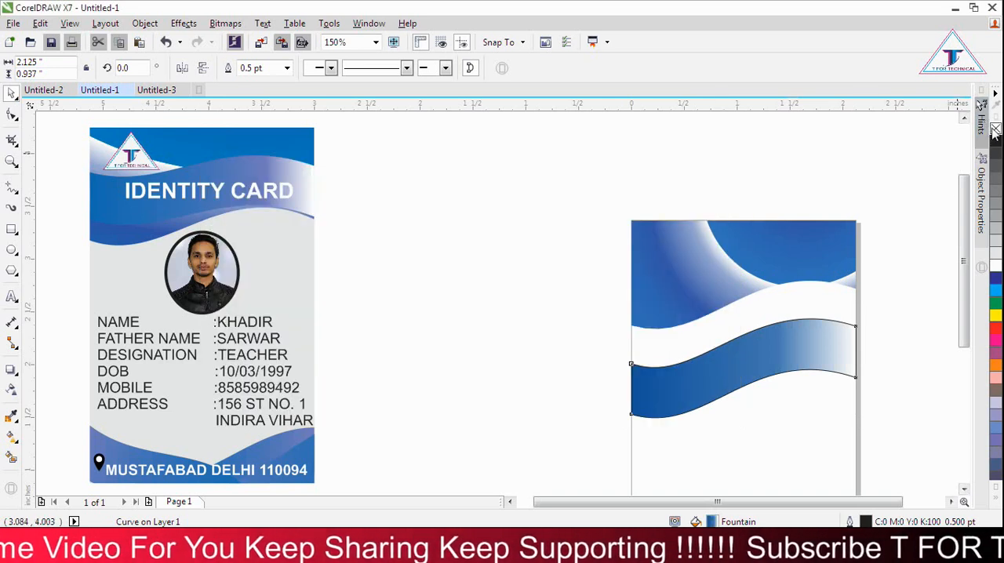
# Step: Remove the wavy band's outline and move the band straight up over the header shape
pyautogui.moveTo(789, 354); pyautogui.dragTo(789, 260)
pyautogui.click(774, 313)
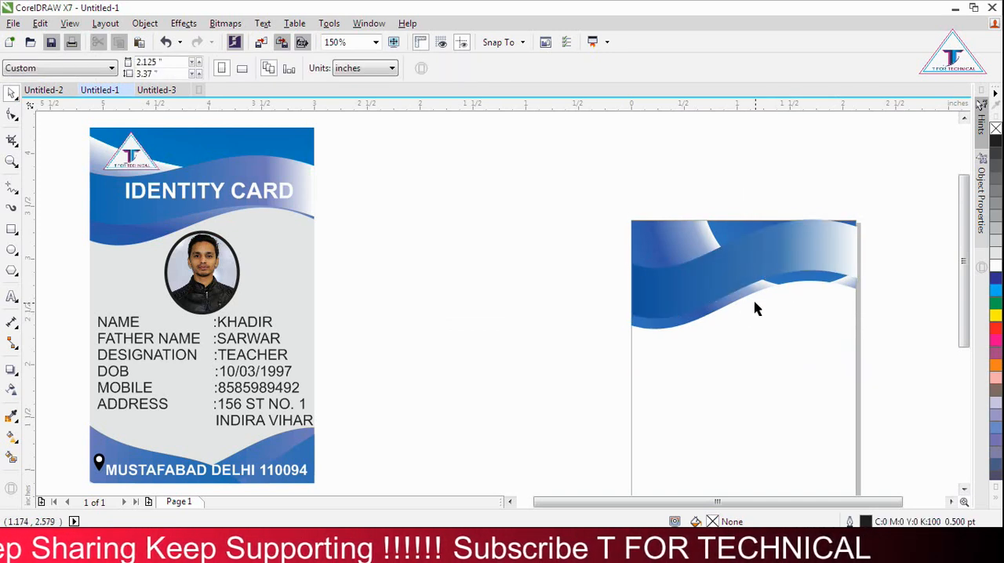
# Step: Stretch the header shape slightly downward and lower the wavy band so the header's blue shows above it
pyautogui.click(752, 291)
pyautogui.moveTo(744, 335); pyautogui.dragTo(744, 357)
pyautogui.click(818, 395)
pyautogui.moveTo(821, 254); pyautogui.dragTo(822, 278)
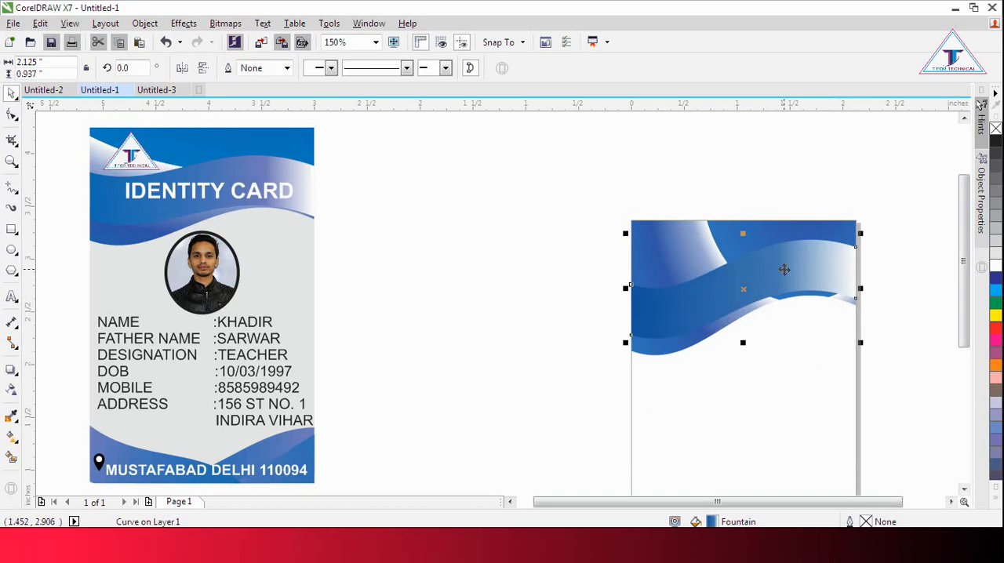
# Step: Recolour the 66% stop of the wavy band's gradient to a dark violet-blue
pyautogui.press('F11')
pyautogui.click(226, 375)
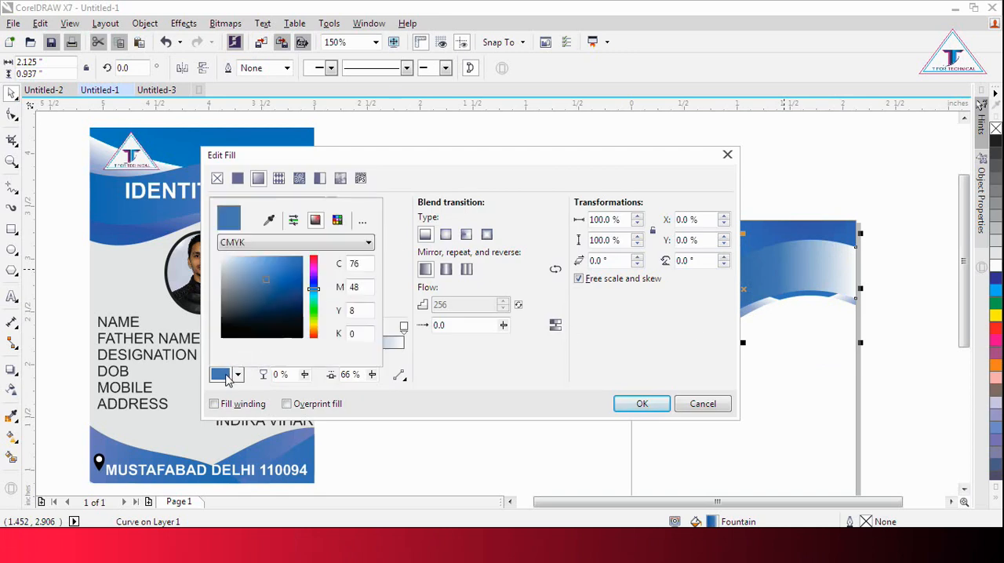
pyautogui.click(297, 291)
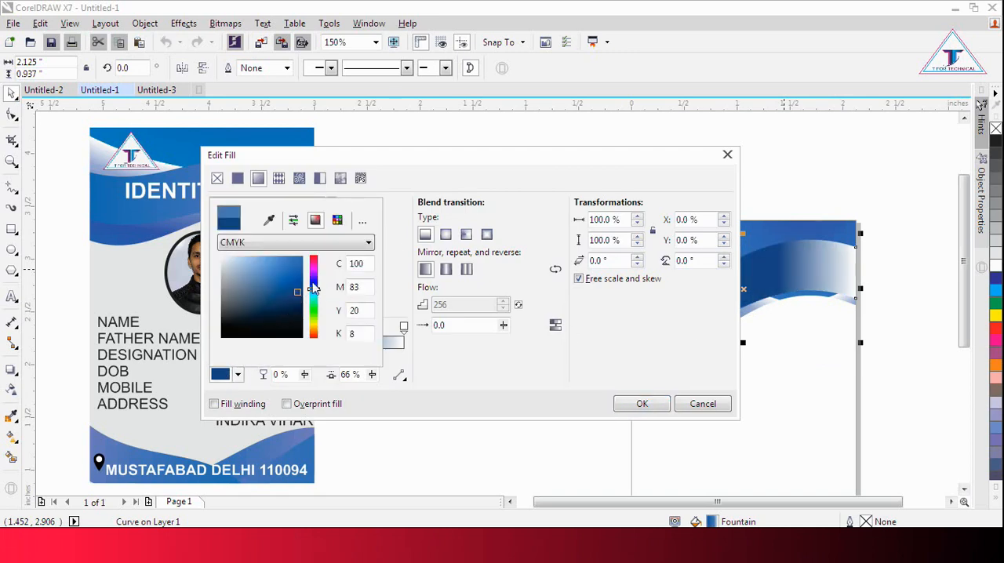
pyautogui.click(314, 281)
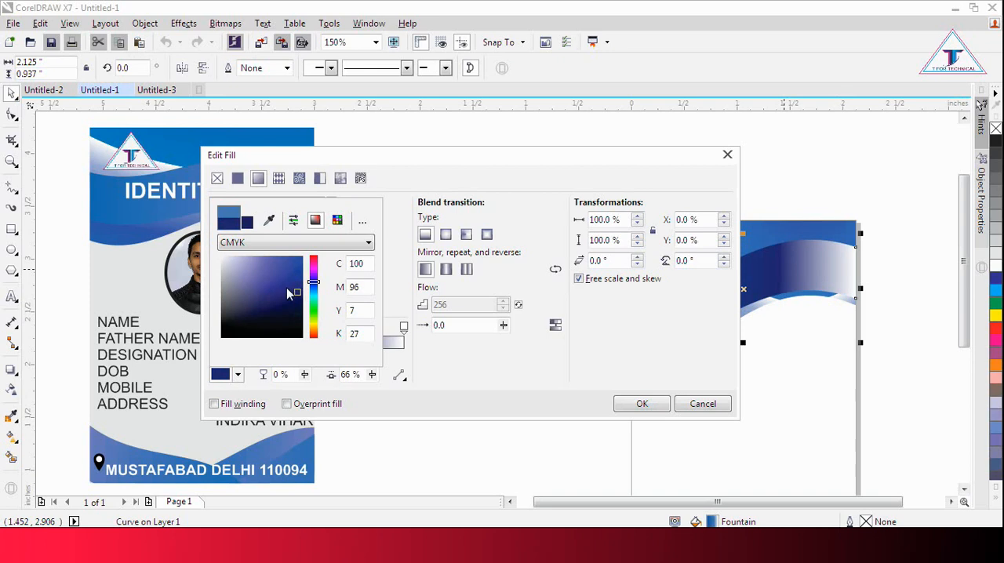
pyautogui.click(467, 371)
# Step: Shift the violet-blue middle stop of the band's gradient to 34%, keep the white end stop at 0% transparency, and apply the fill
pyautogui.moveTo(580, 161); pyautogui.dragTo(414, 136)
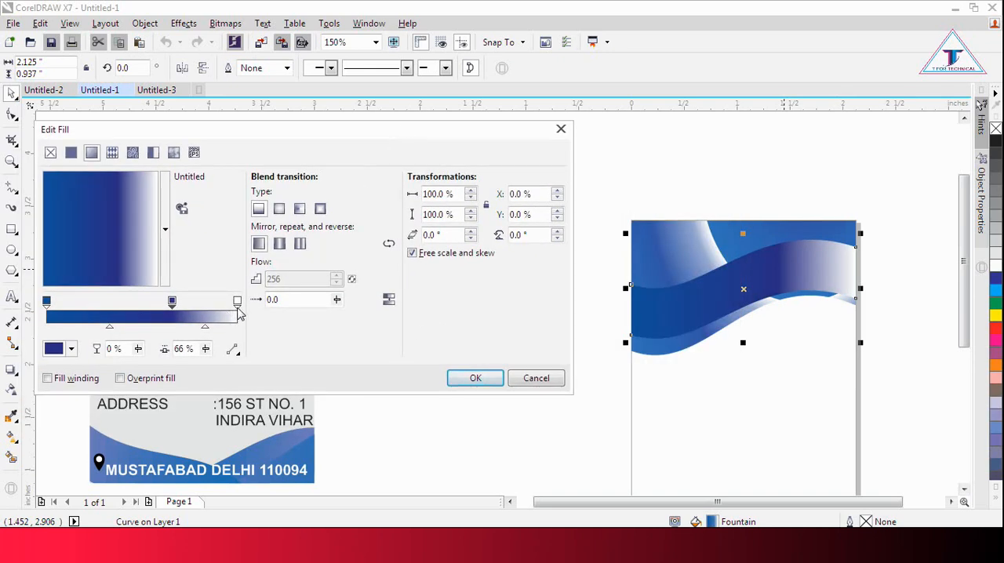
pyautogui.moveTo(209, 328); pyautogui.dragTo(219, 329)
pyautogui.moveTo(172, 303); pyautogui.dragTo(150, 303)
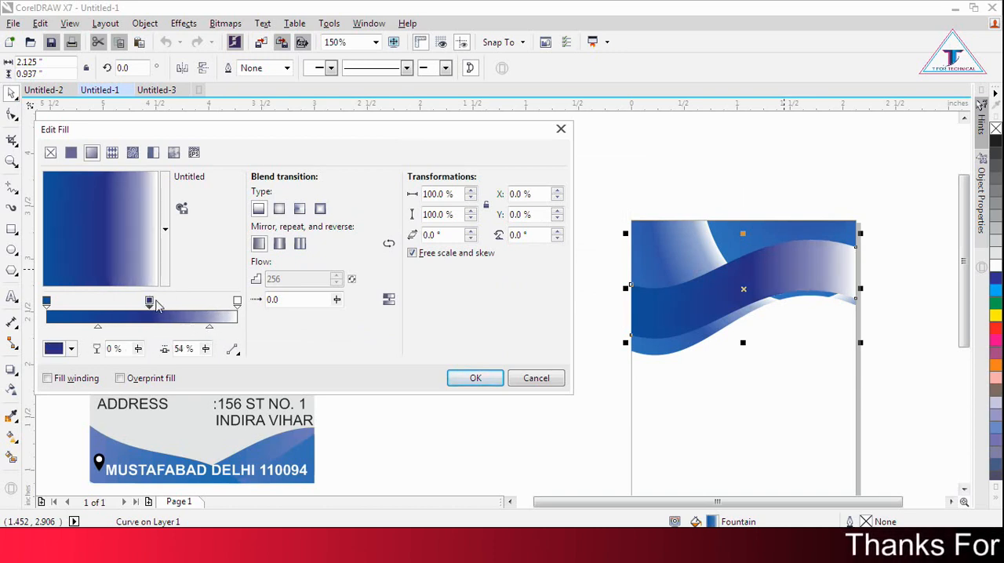
pyautogui.click(237, 302)
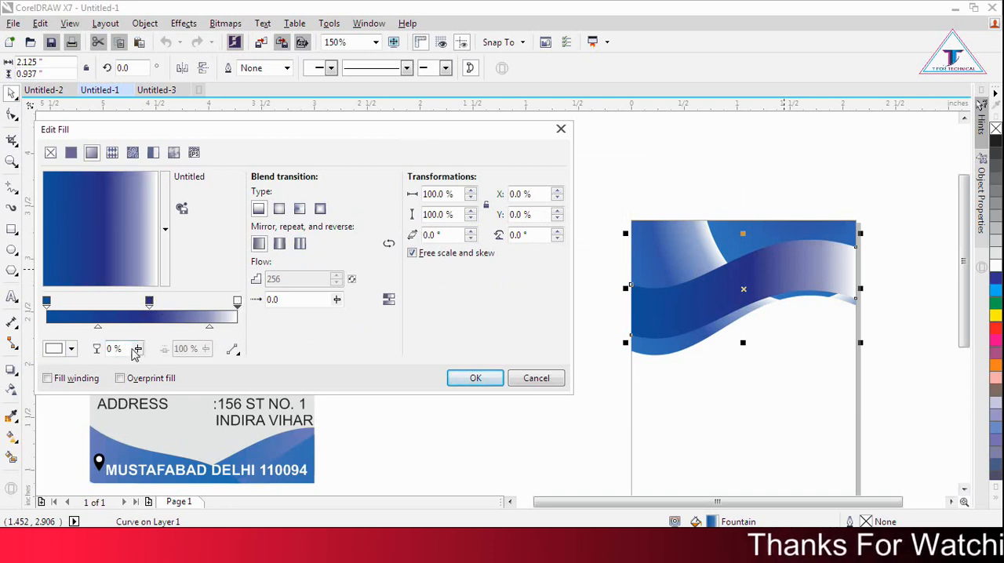
pyautogui.moveTo(144, 368); pyautogui.dragTo(104, 354)
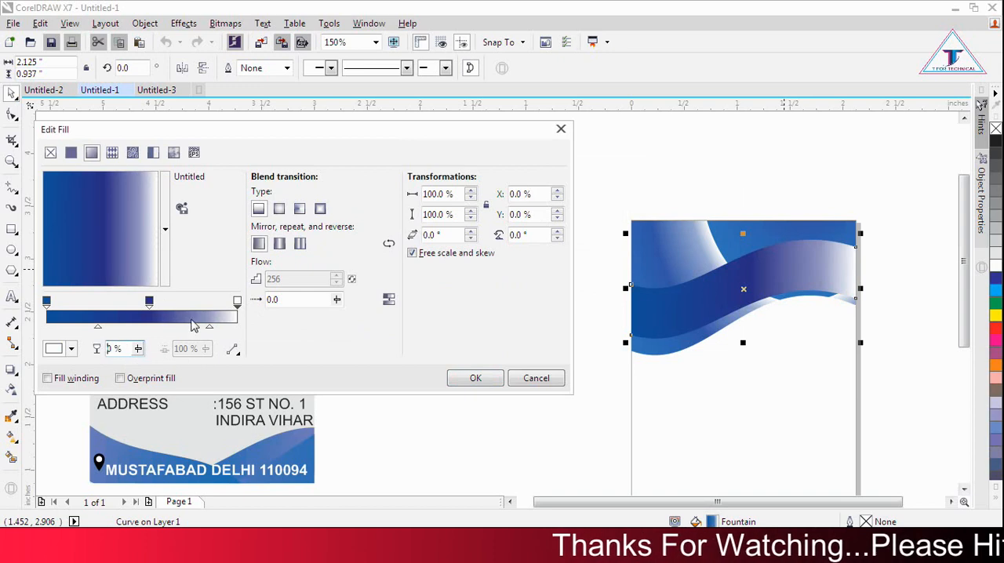
pyautogui.moveTo(149, 303); pyautogui.dragTo(110, 304)
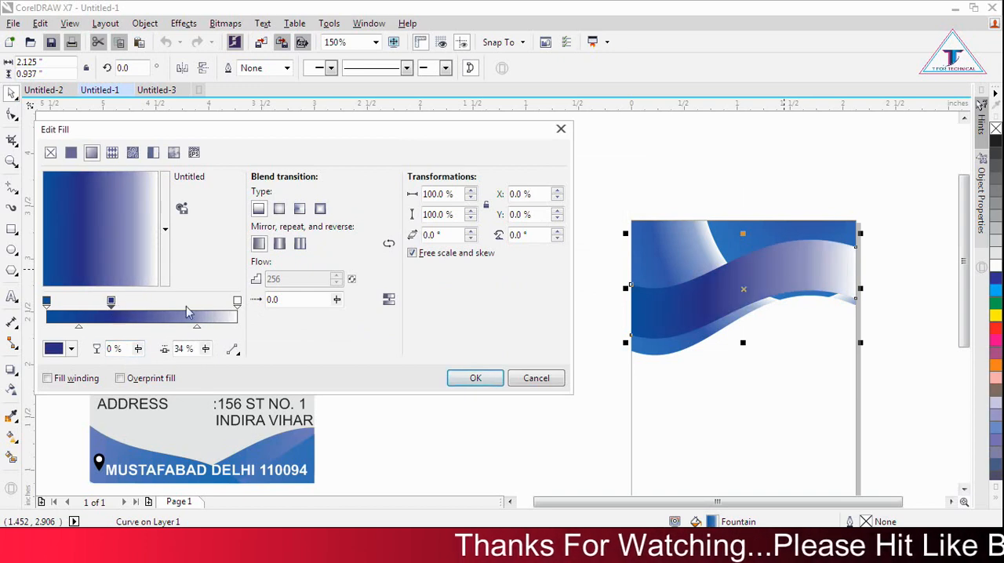
pyautogui.click(474, 379)
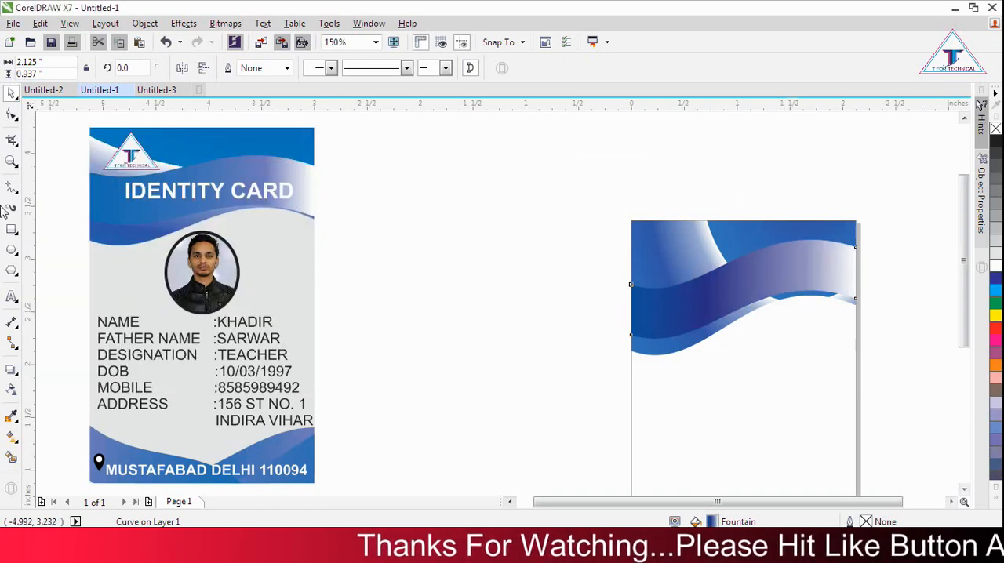